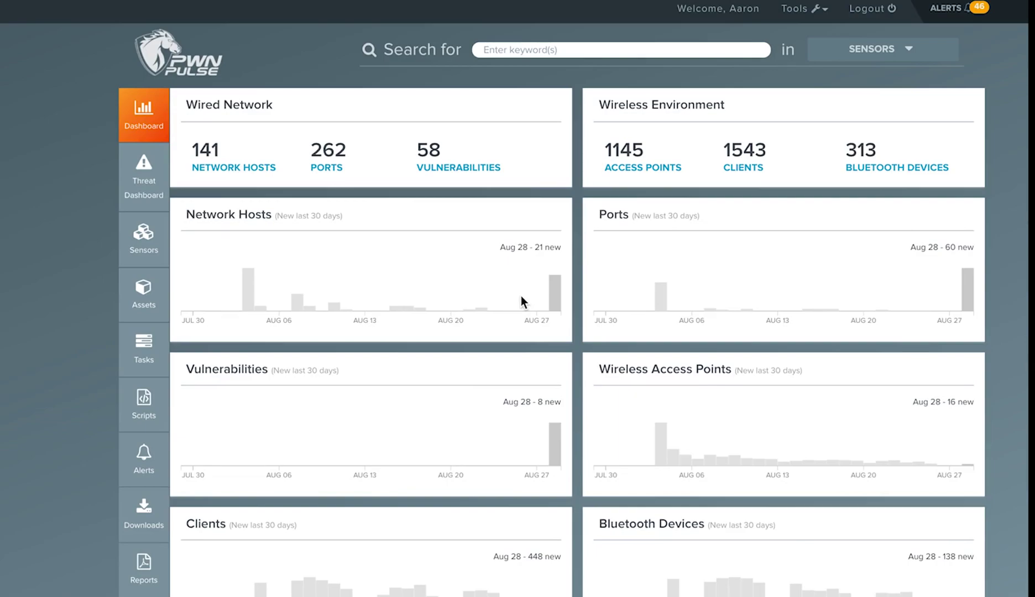
Start a new policy from Tools > Access Point Policies
left_click(790, 11)
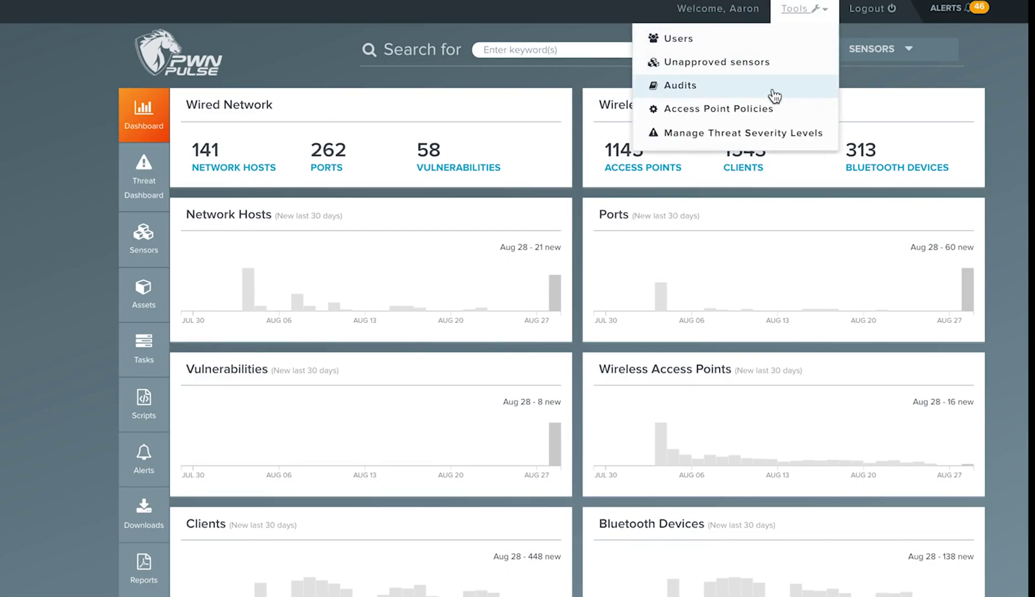
left_click(770, 108)
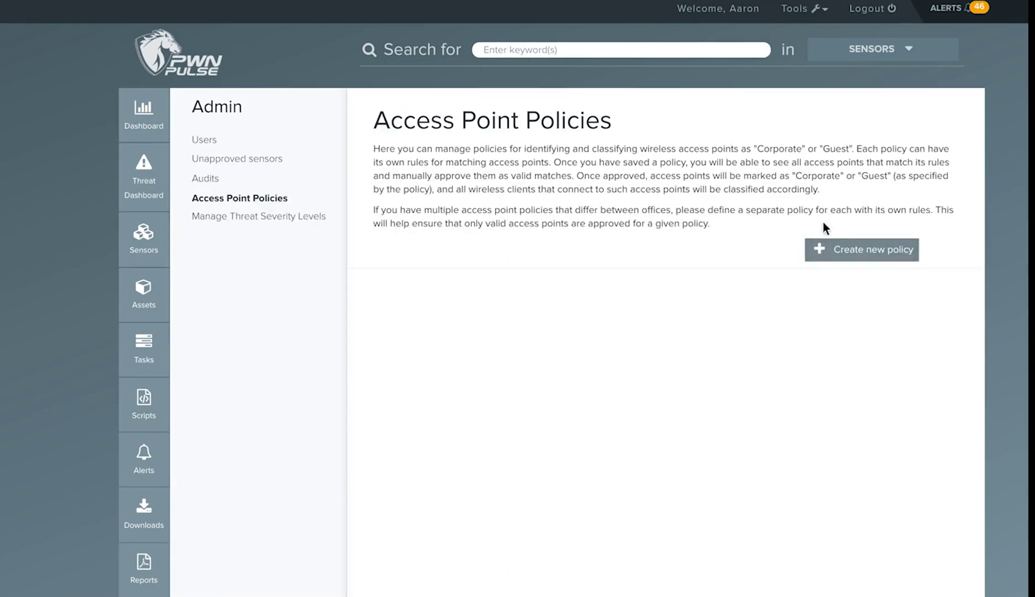
left_click(826, 246)
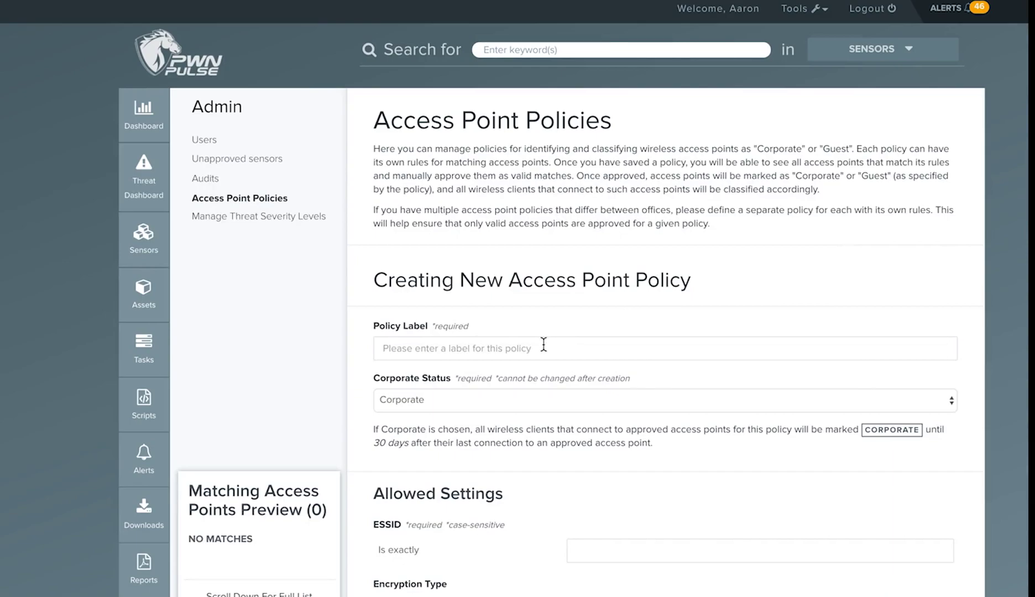
Label the policy 'Pwnie Corp' and set its status to Corporate
left_click(543, 345)
type("Pwn")
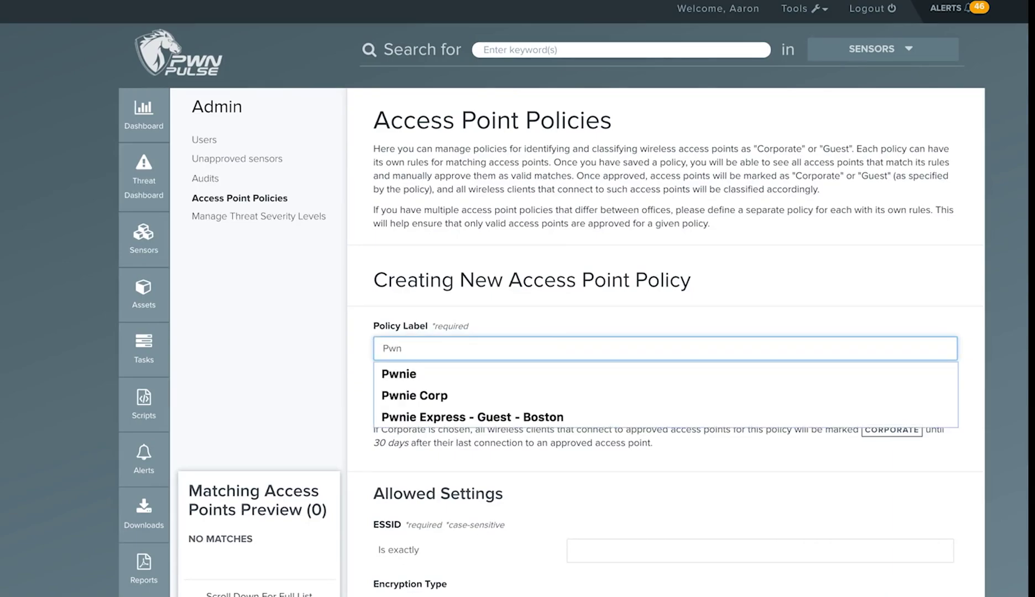
key("Down")
key("Down")
key("Tab")
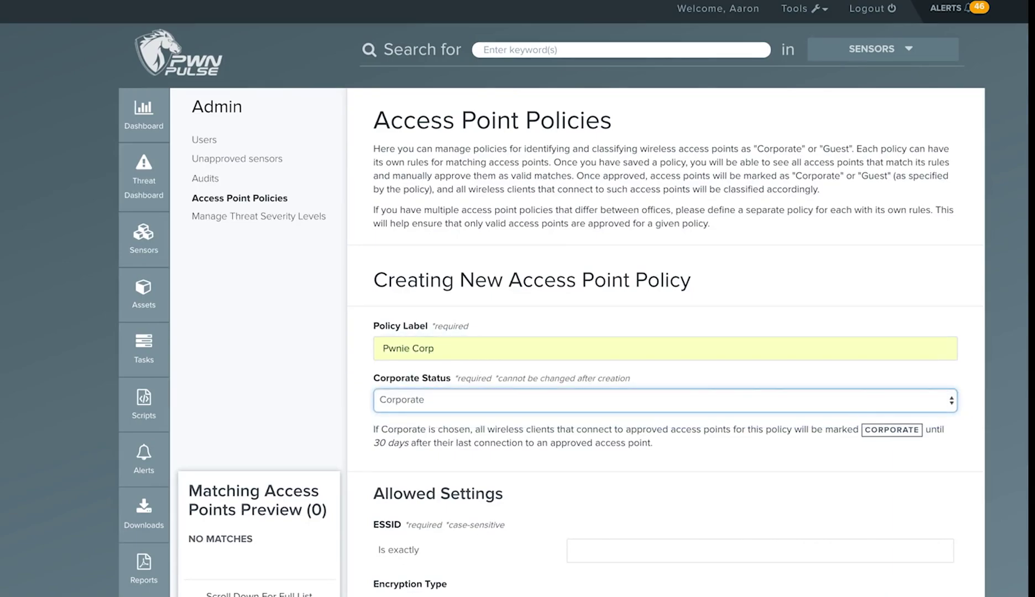
left_click(477, 395)
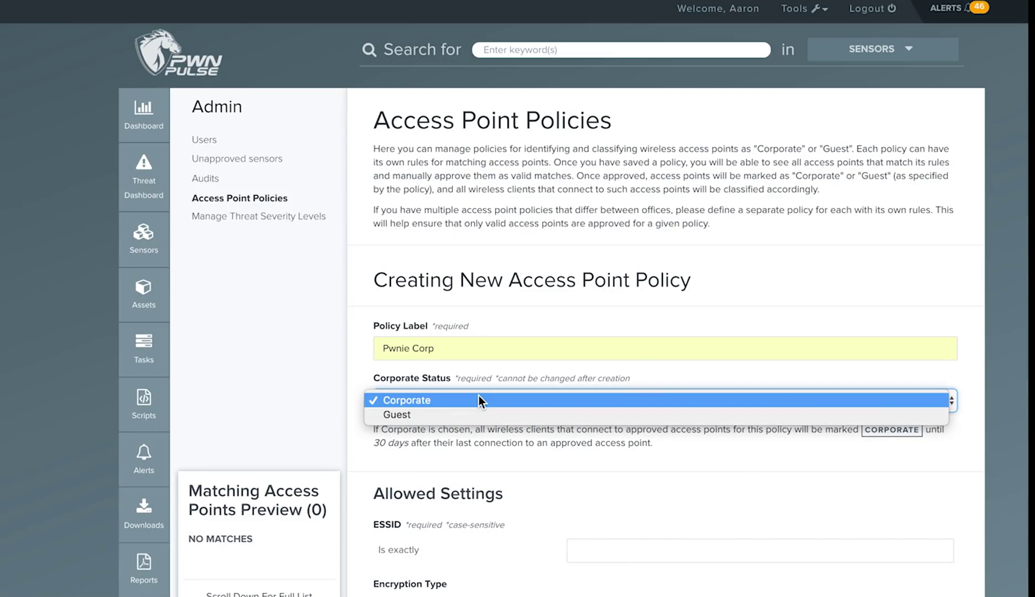
left_click(477, 400)
Match ESSID PwnieExpress with WPA+TKIP encryption
scroll(579, 522, "down", 3)
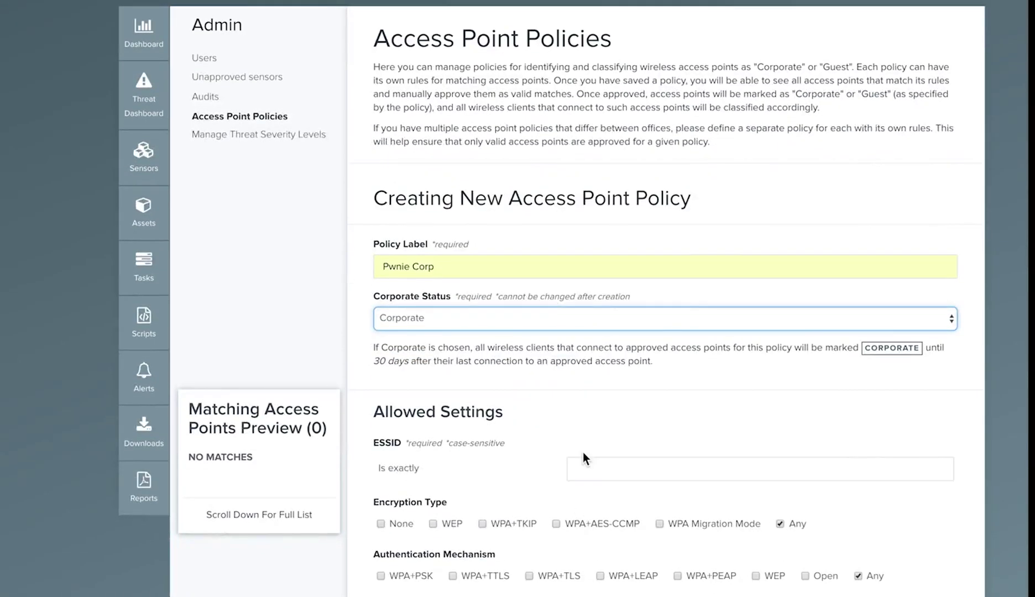
scroll(582, 472, "down", 5)
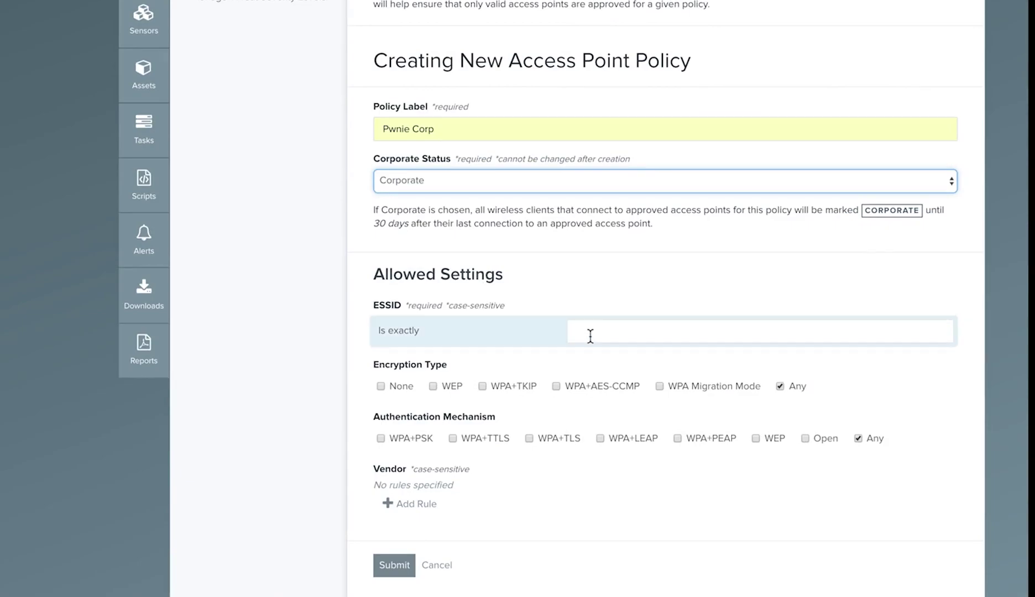
left_click(590, 473)
type("Pwni")
key("Tab")
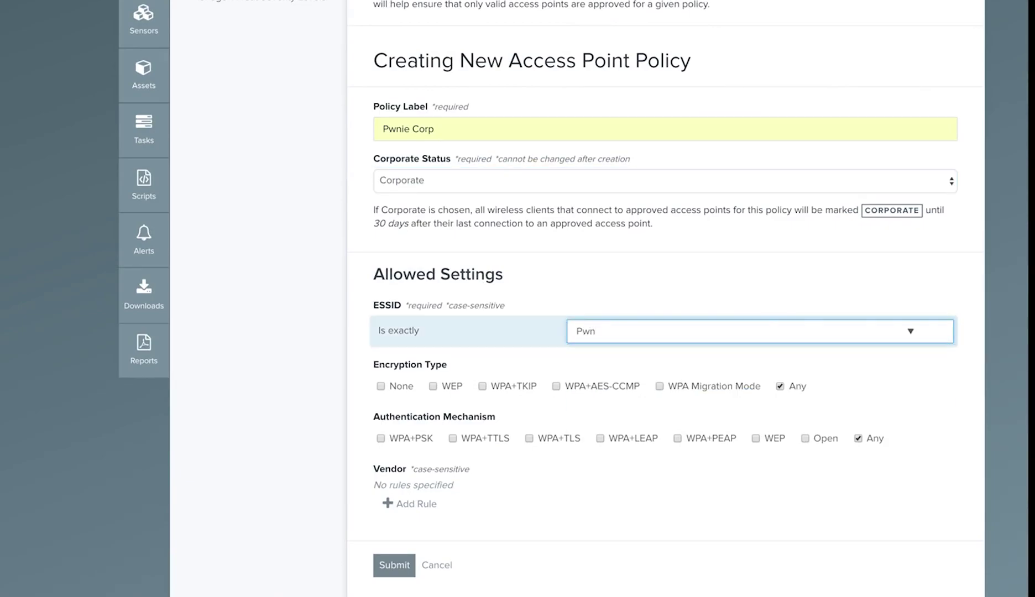
left_click(484, 387)
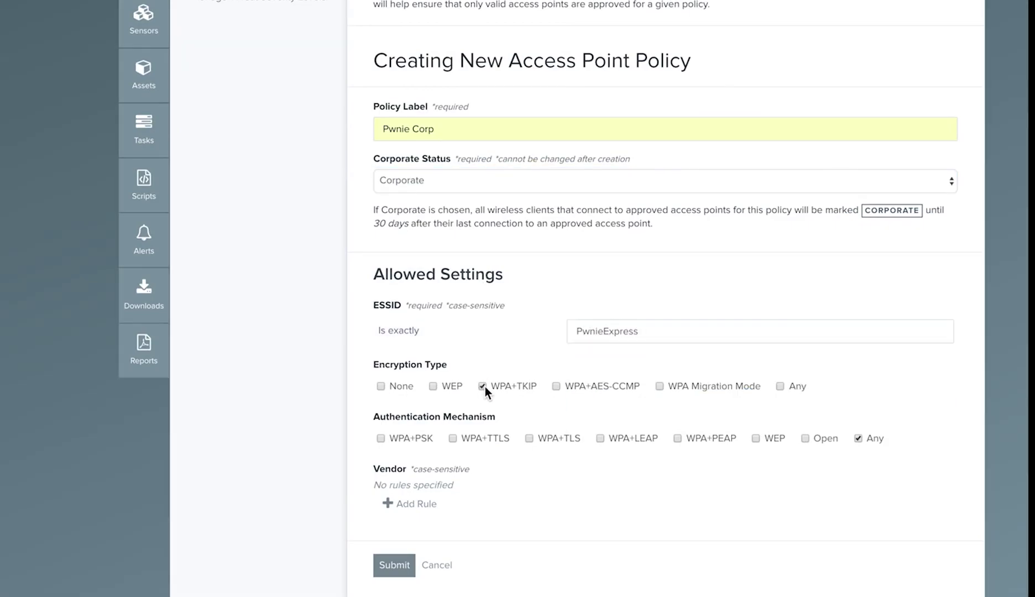
Add a vendor rule matching SENAO Networks, Inc
left_click(393, 502)
left_click(689, 486)
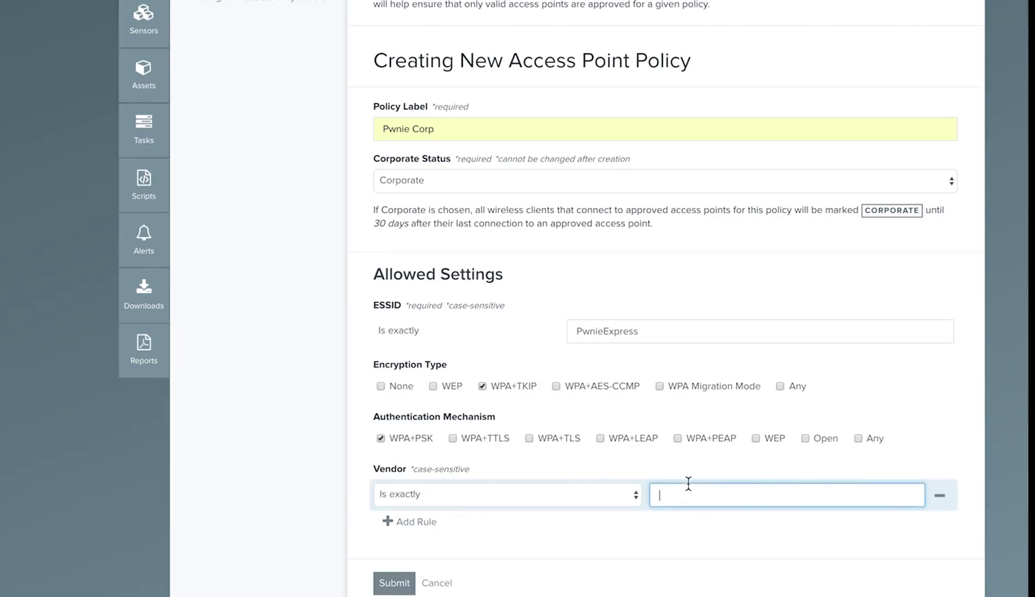
type("sen")
left_click(695, 520)
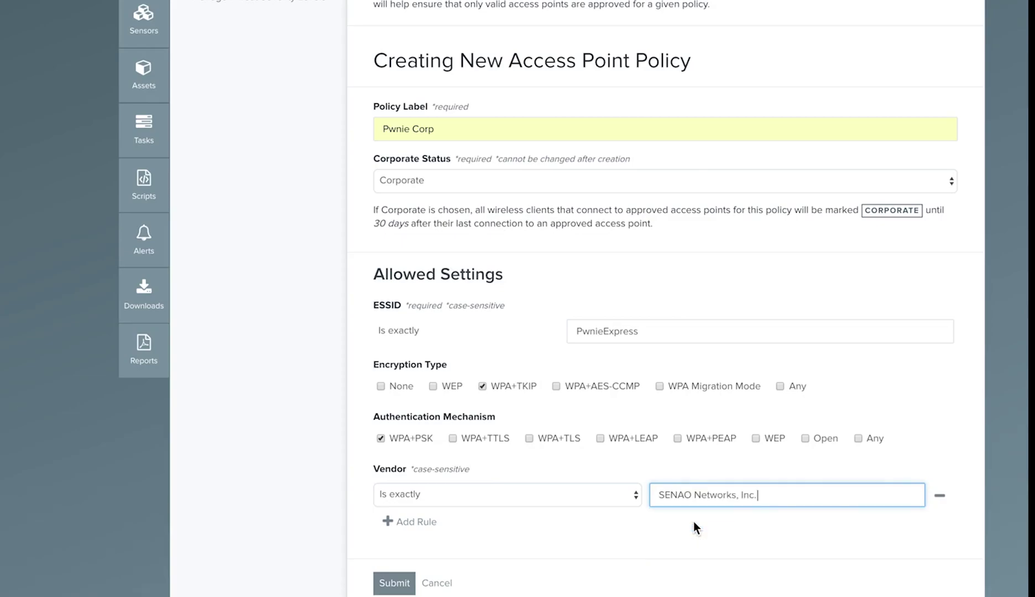
Submit the Pwnie Corp policy and approve its first match, then all 35 matches as corporate
left_click(396, 583)
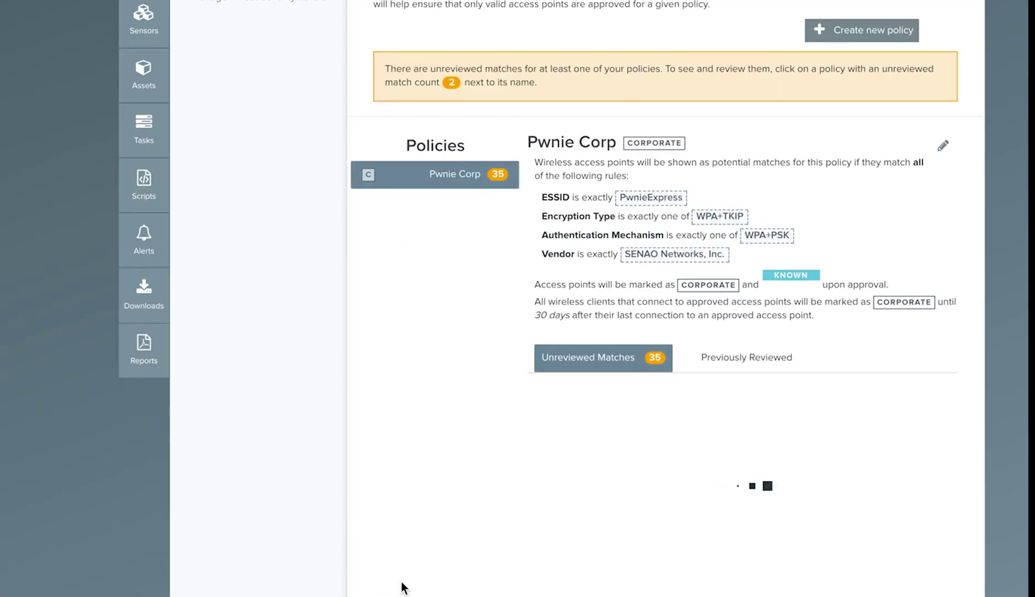
scroll(402, 587, "down", 3)
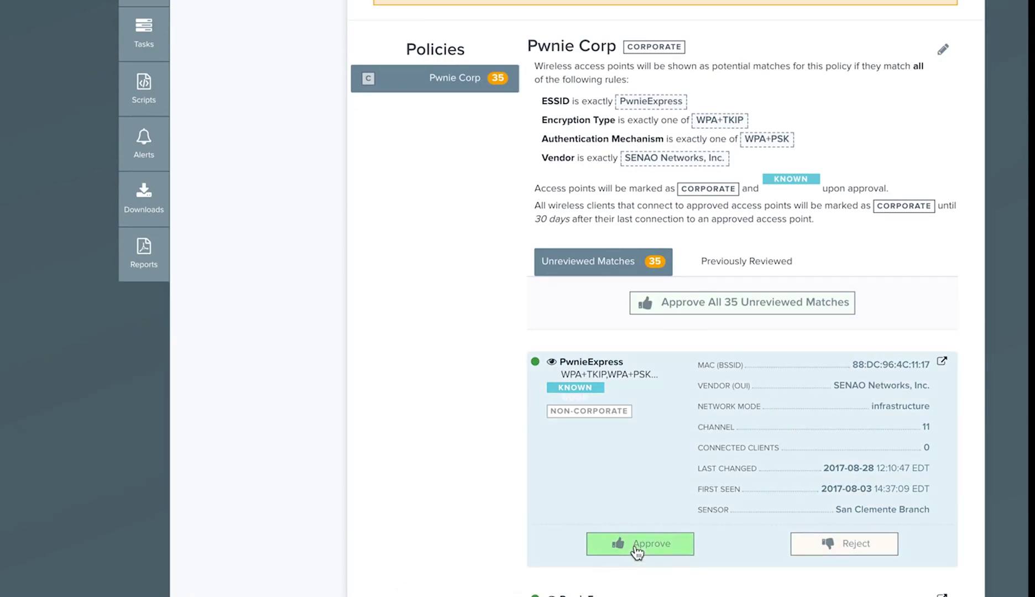
left_click(636, 547)
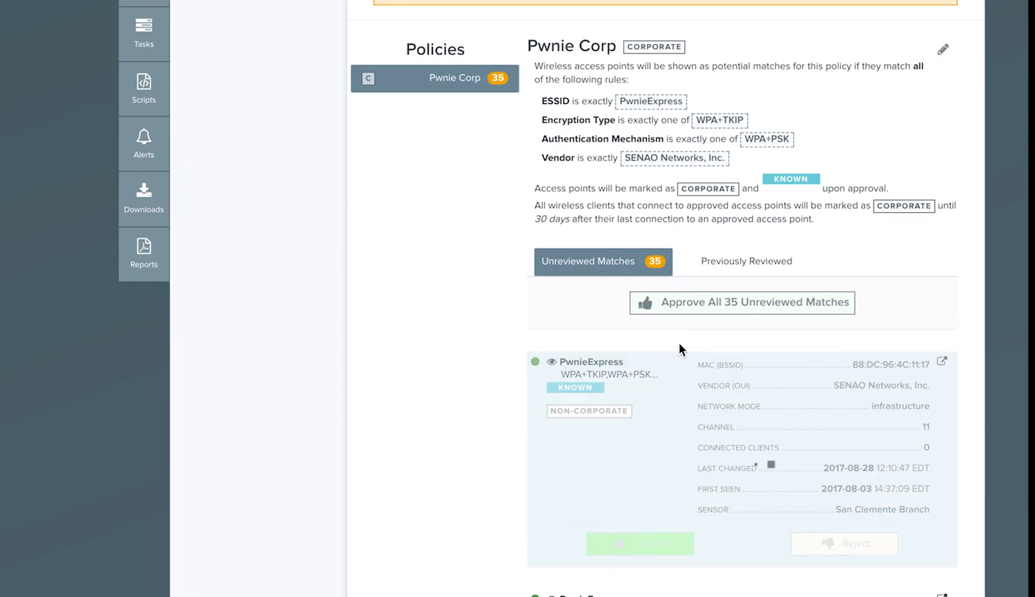
left_click(680, 308)
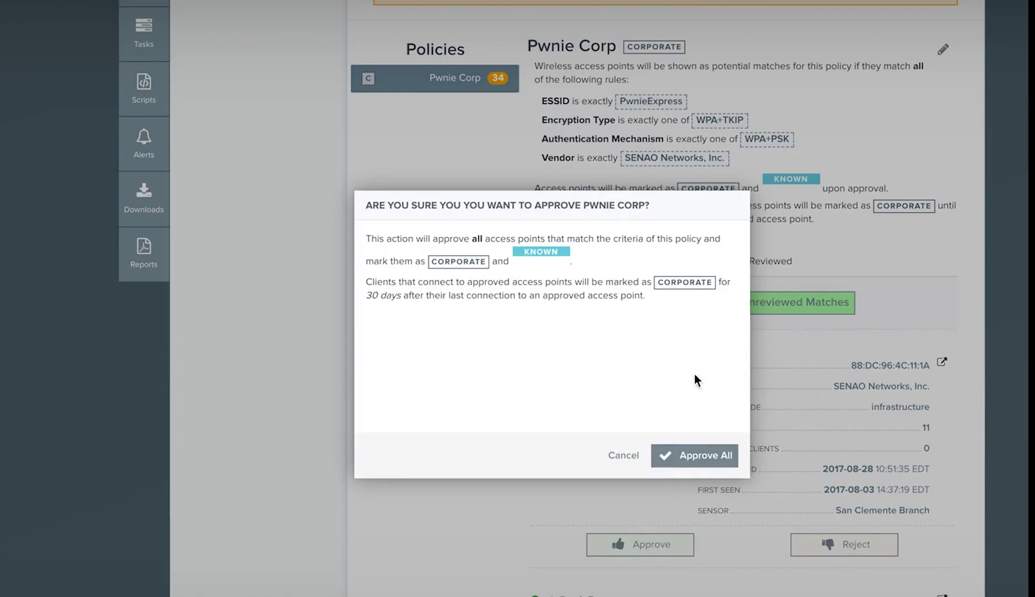
left_click(690, 456)
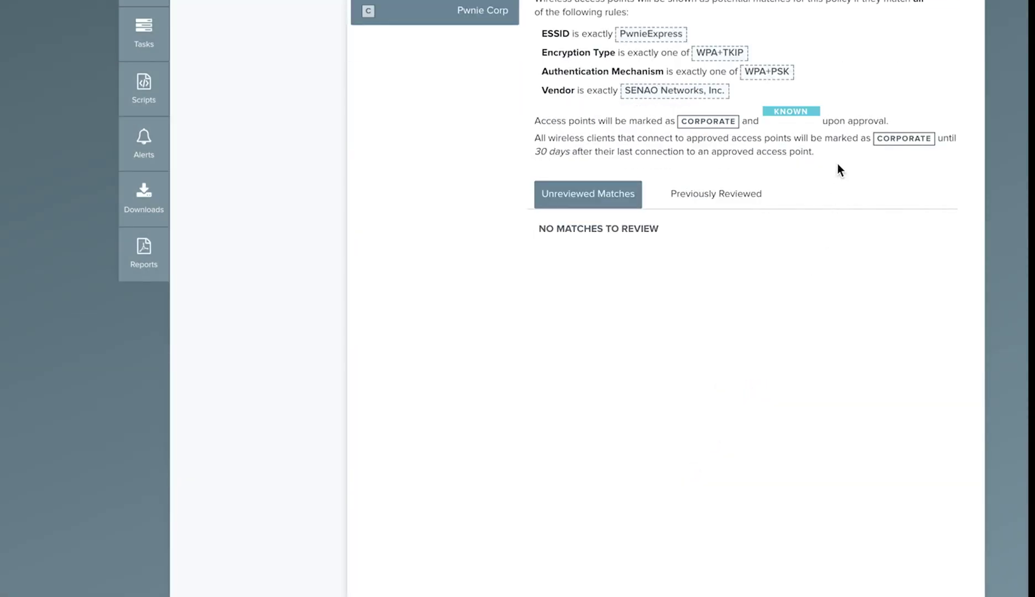
scroll(837, 163, "up", 4)
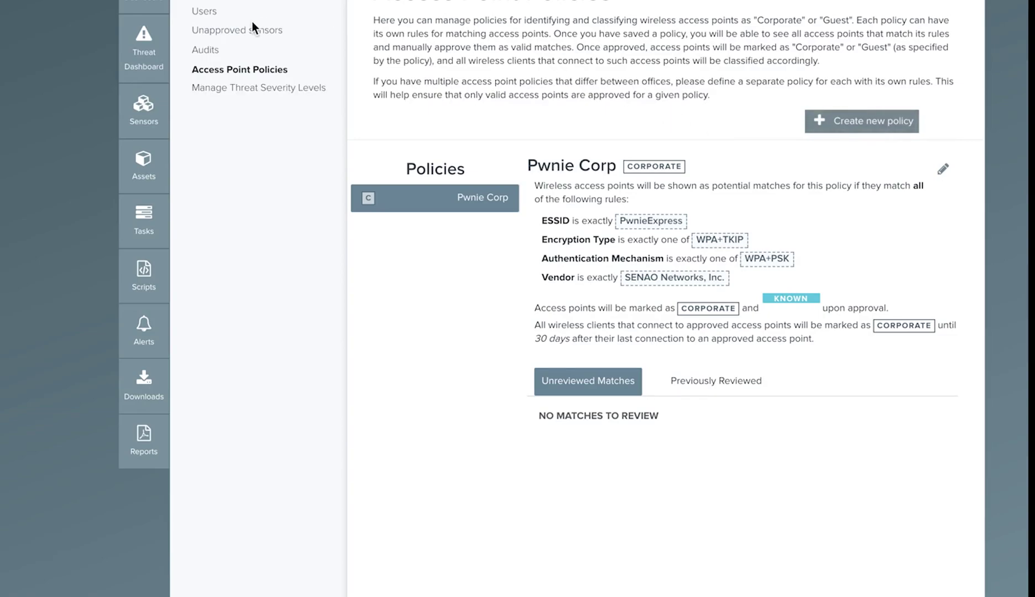
scroll(254, 26, "up", 3)
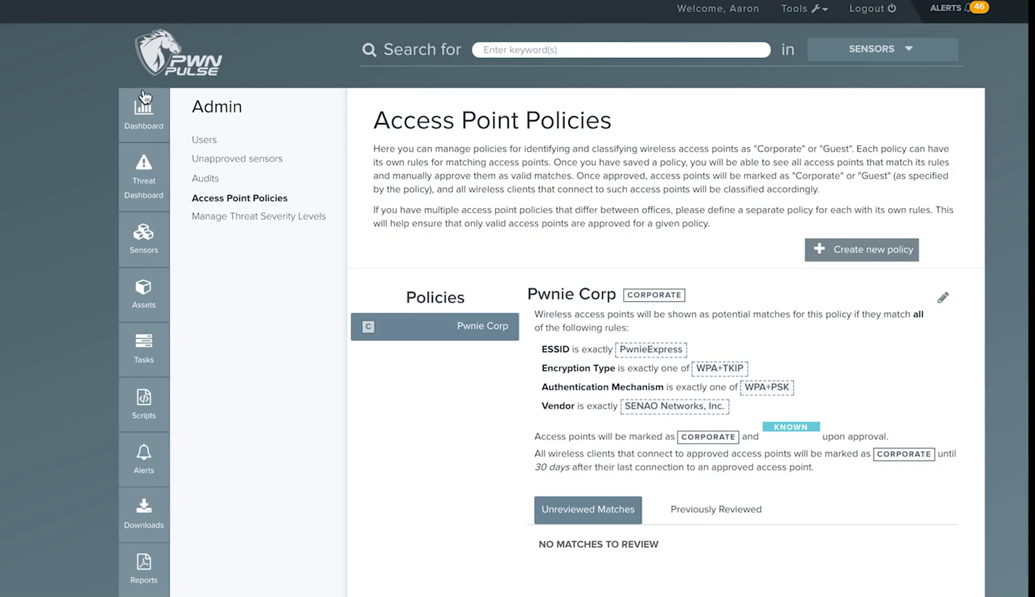
Return to the Dashboard showing access point, client and Bluetooth counts
left_click(144, 116)
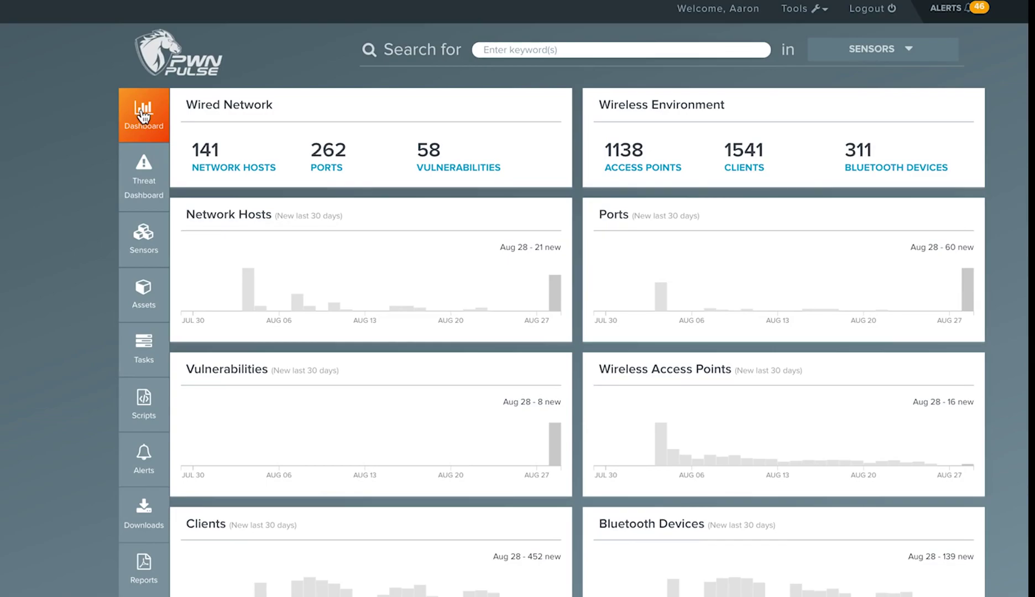
left_click(156, 286)
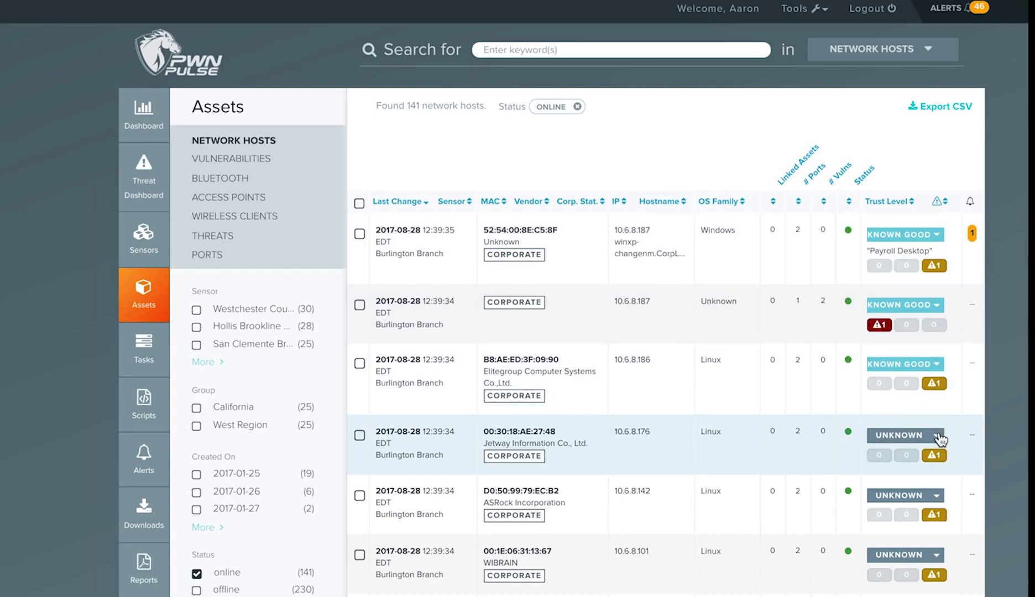
left_click(938, 437)
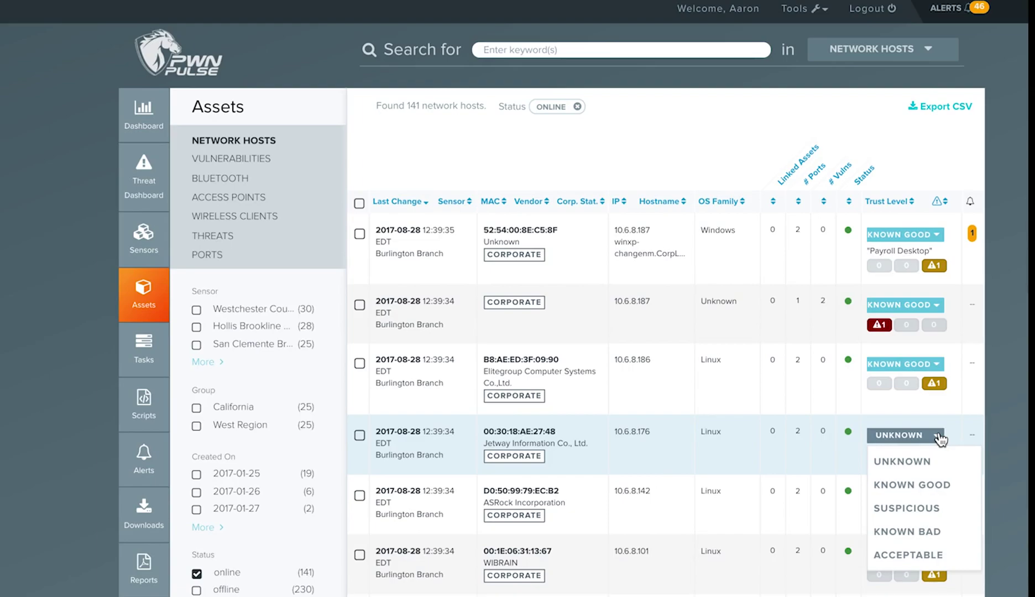
left_click(1021, 414)
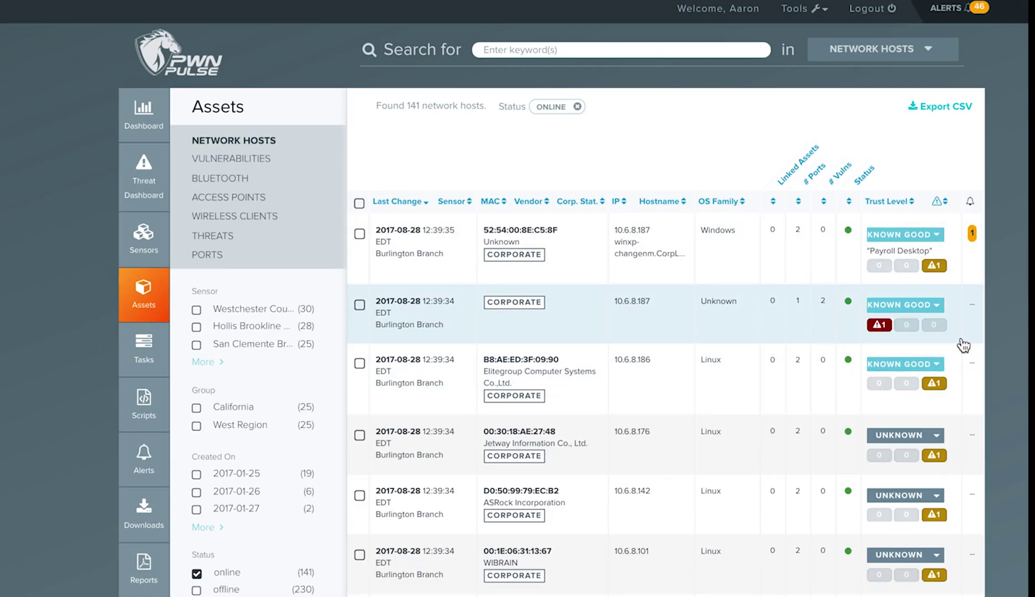
left_click(939, 436)
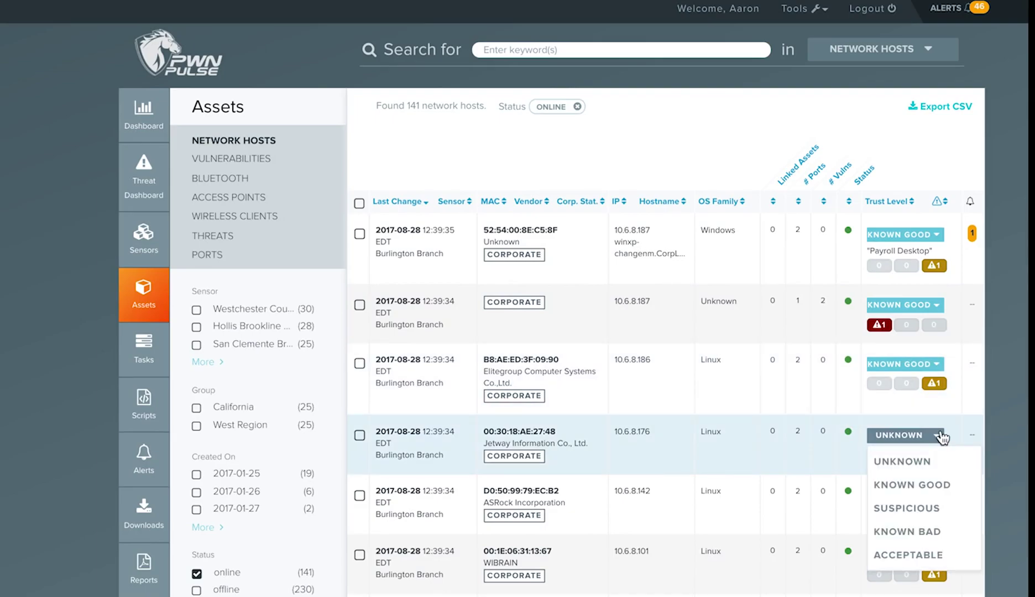
left_click(1007, 399)
left_click(359, 234)
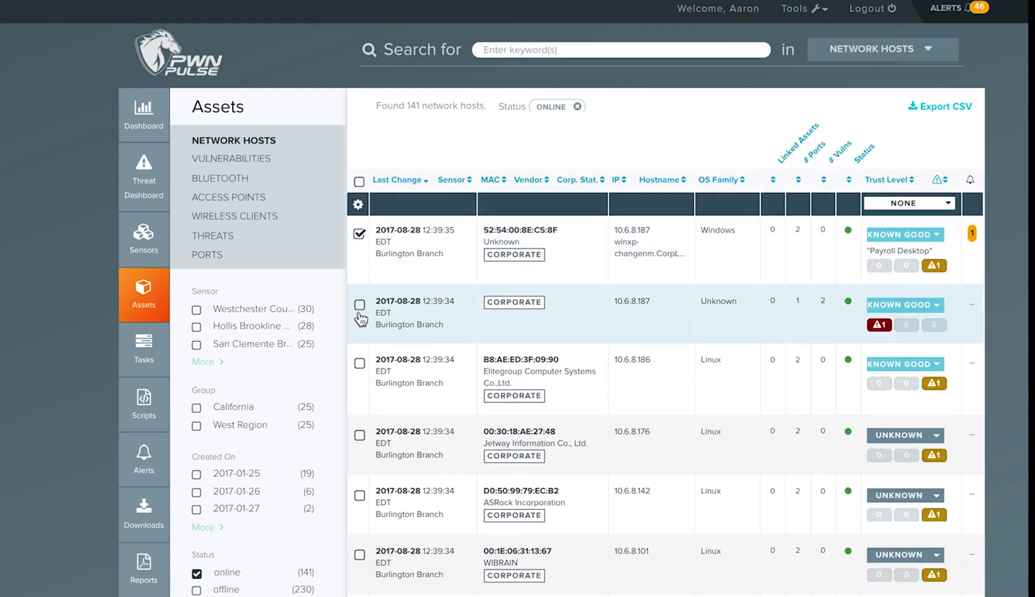
left_click(359, 304)
left_click(359, 362)
left_click(907, 204)
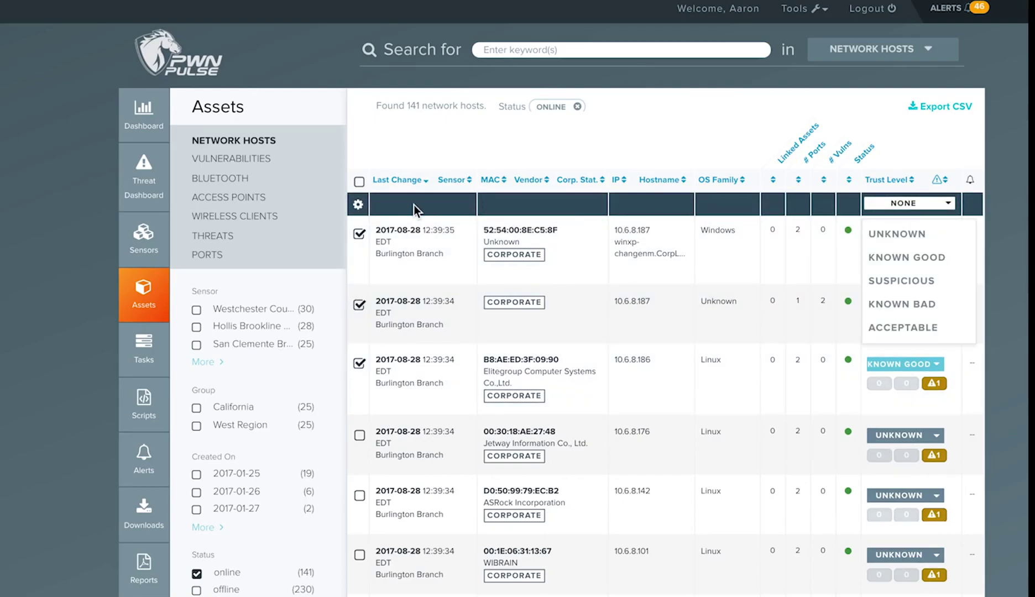
left_click(359, 183)
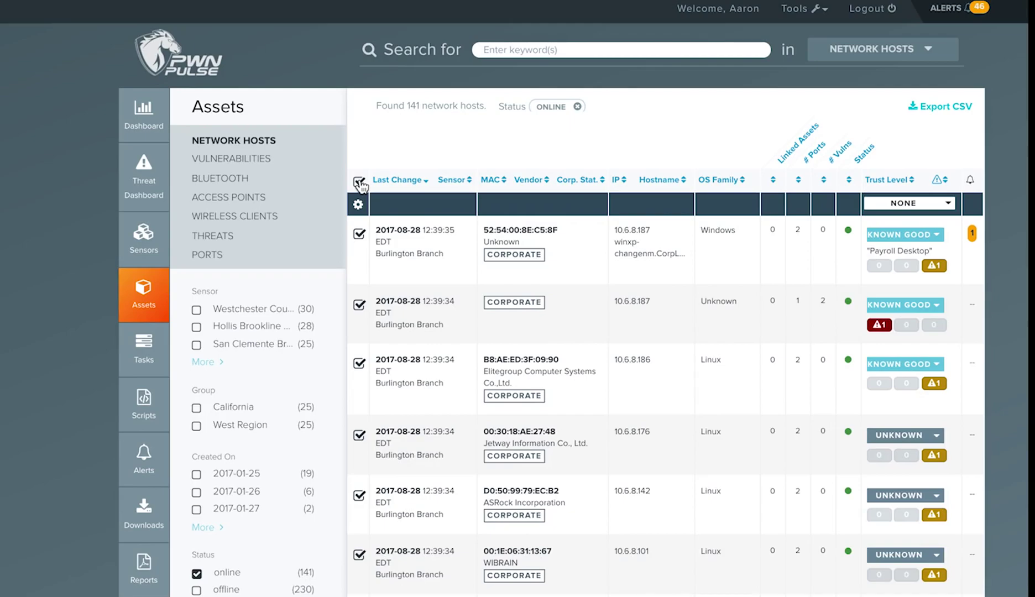
left_click(359, 183)
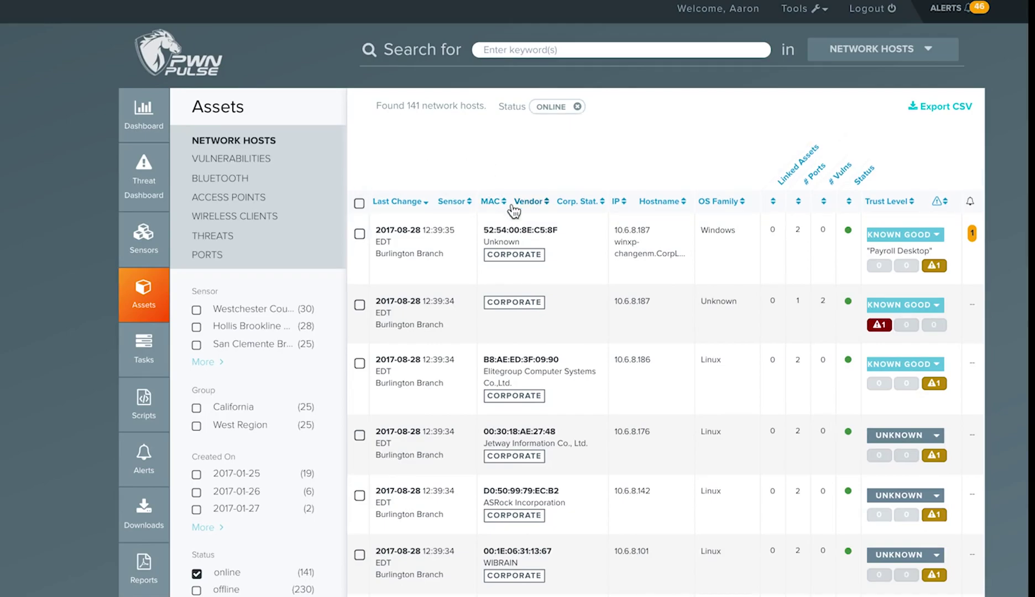
left_click(612, 263)
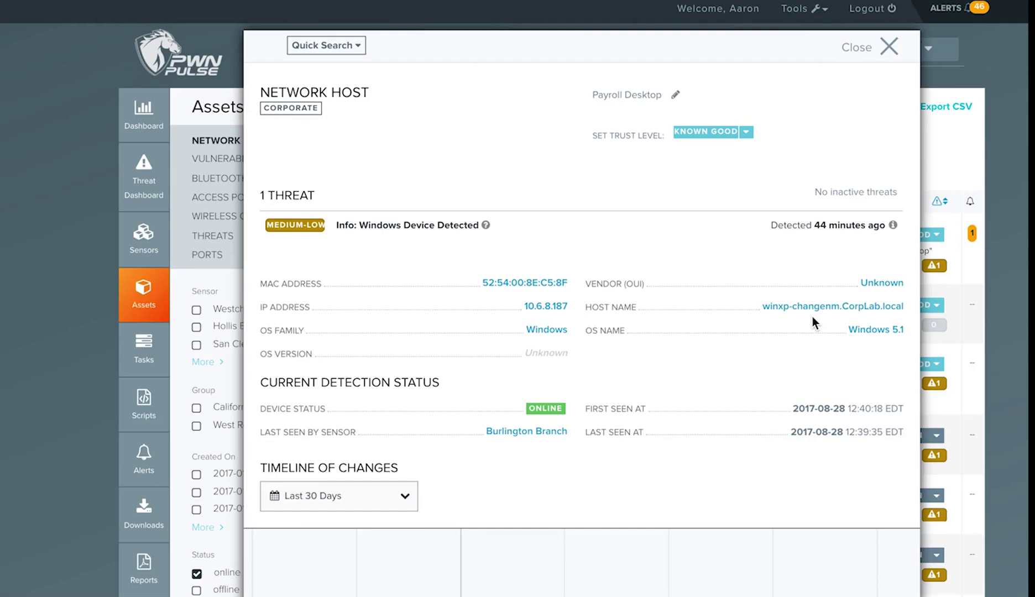
left_click(675, 94)
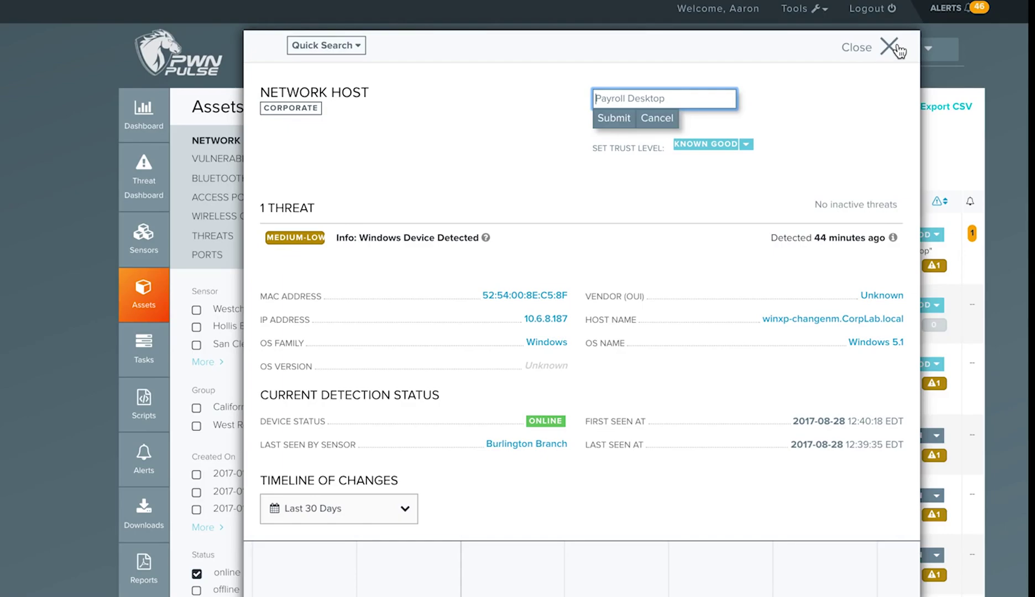
left_click(897, 49)
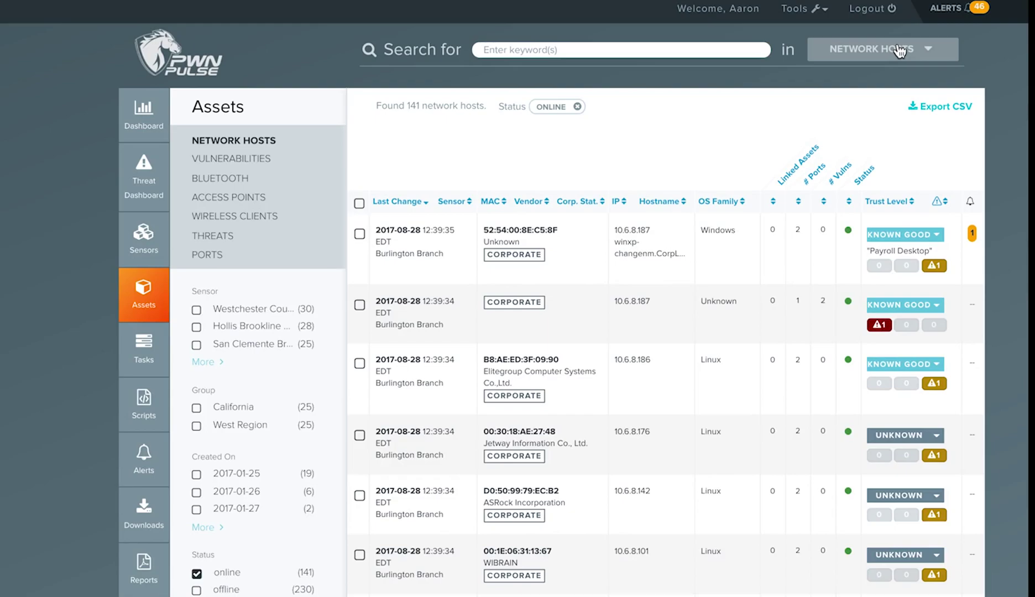
Mark the Payroll Desktop host KNOWN BAD, then view the Sensors list
left_click(926, 235)
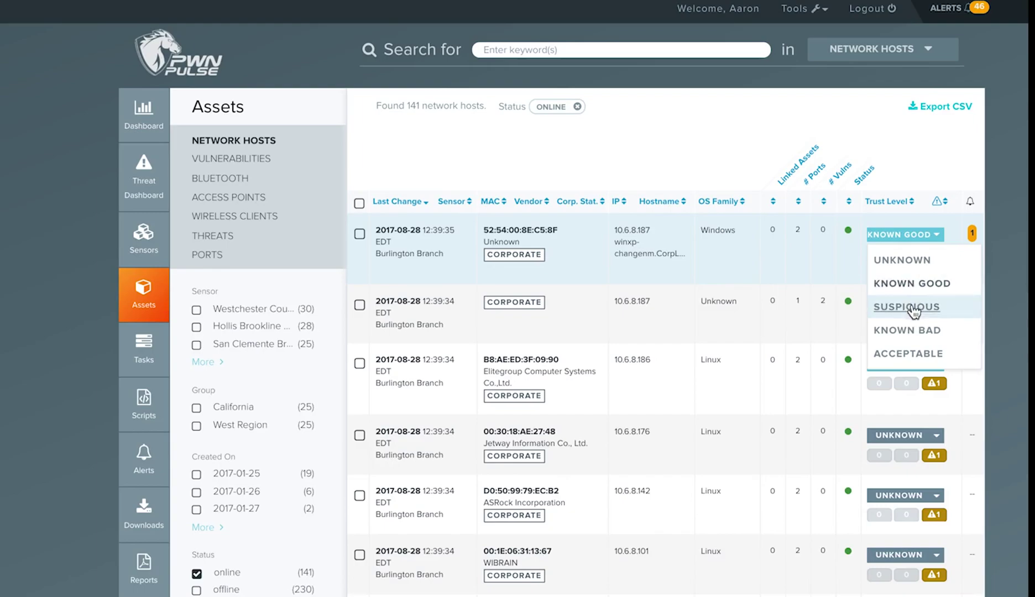
left_click(911, 337)
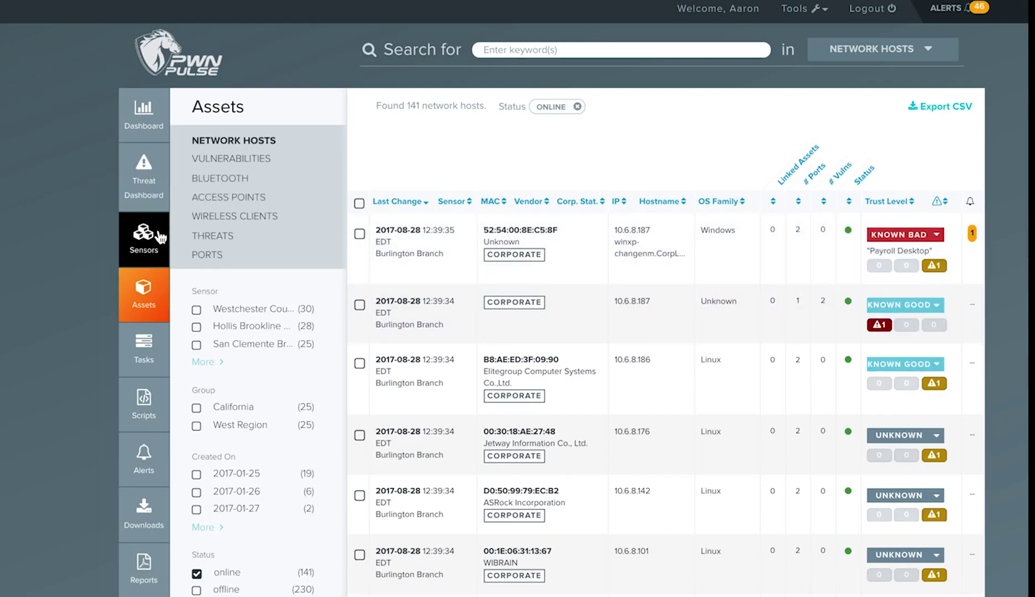
left_click(161, 238)
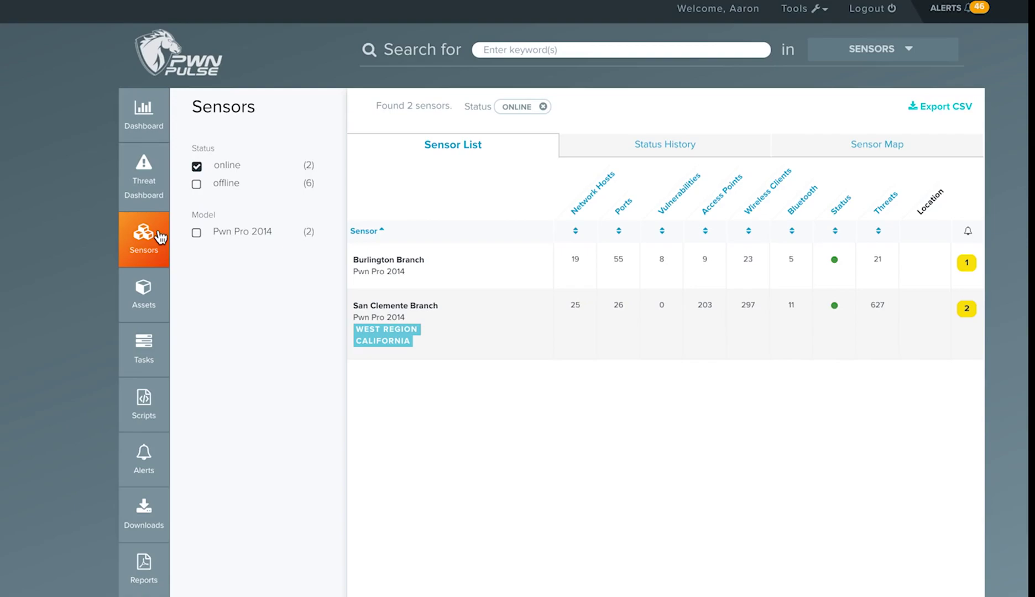
Save and switch on Burlington Branch's Active Directory Pulse Integration service
left_click(409, 285)
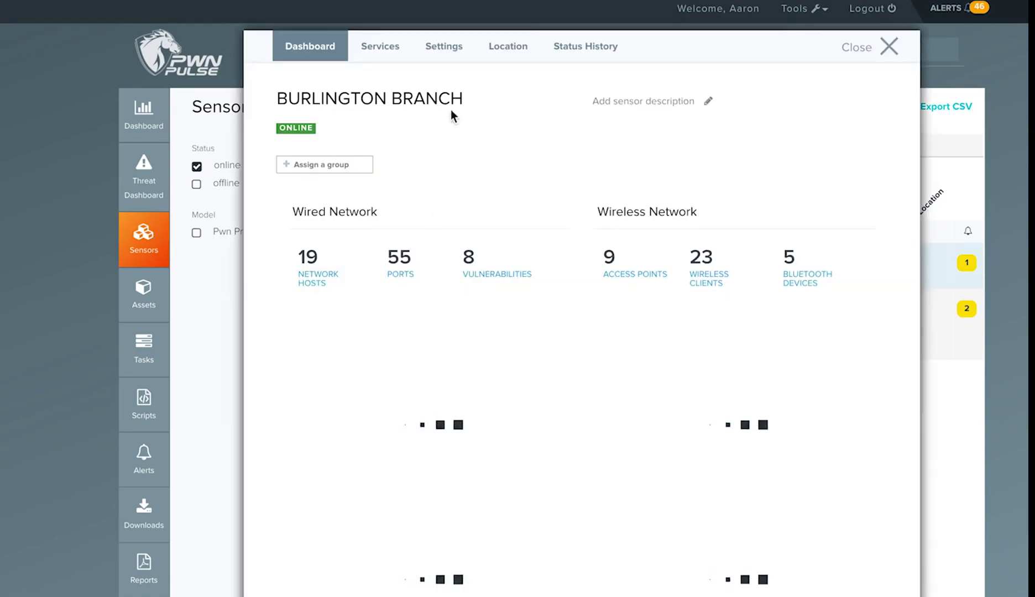
left_click(395, 49)
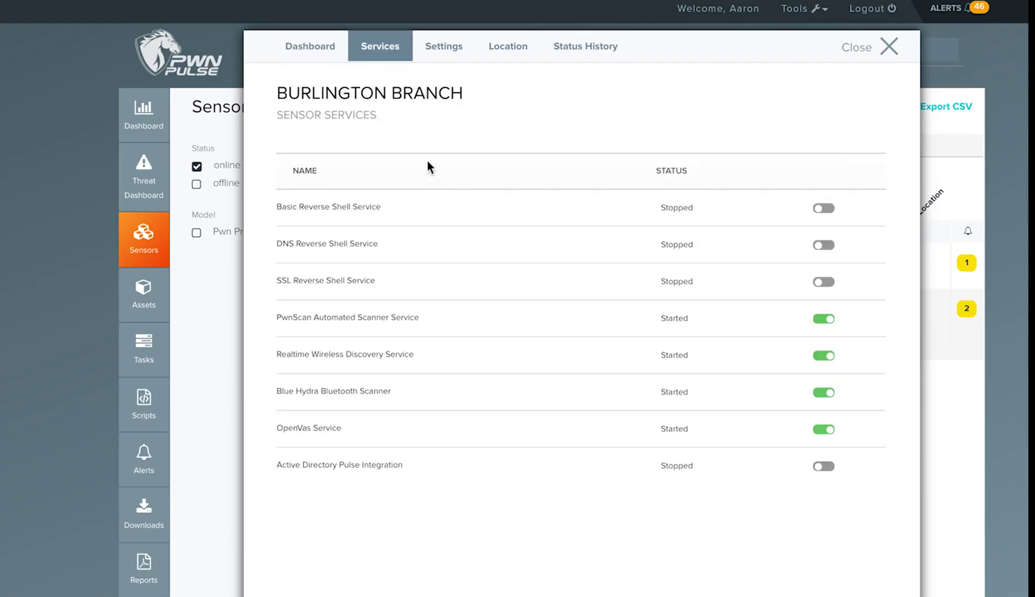
left_click(353, 465)
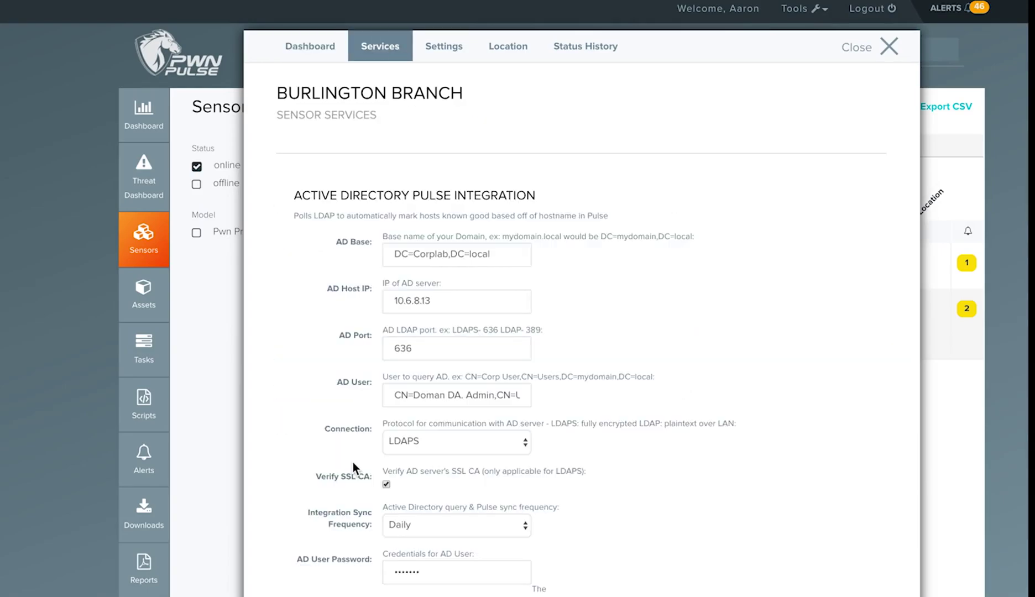
scroll(353, 466, "down", 1)
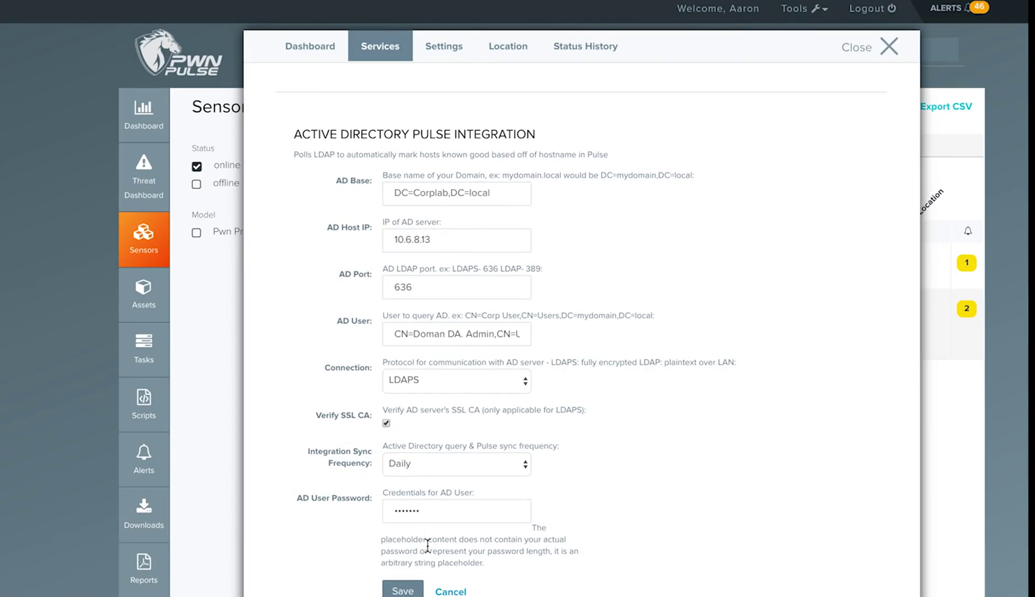
left_click(419, 591)
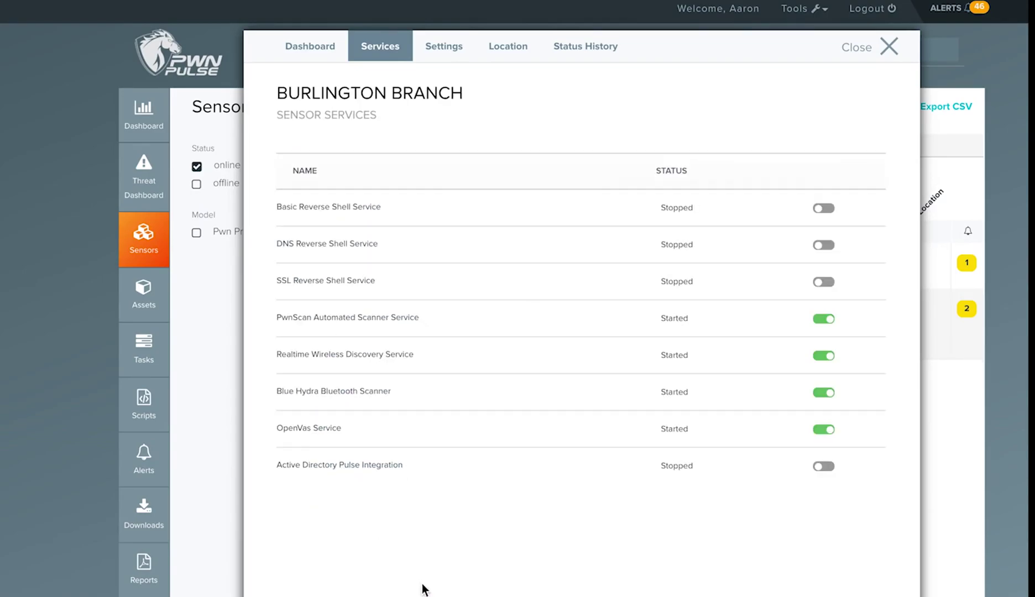
left_click(824, 467)
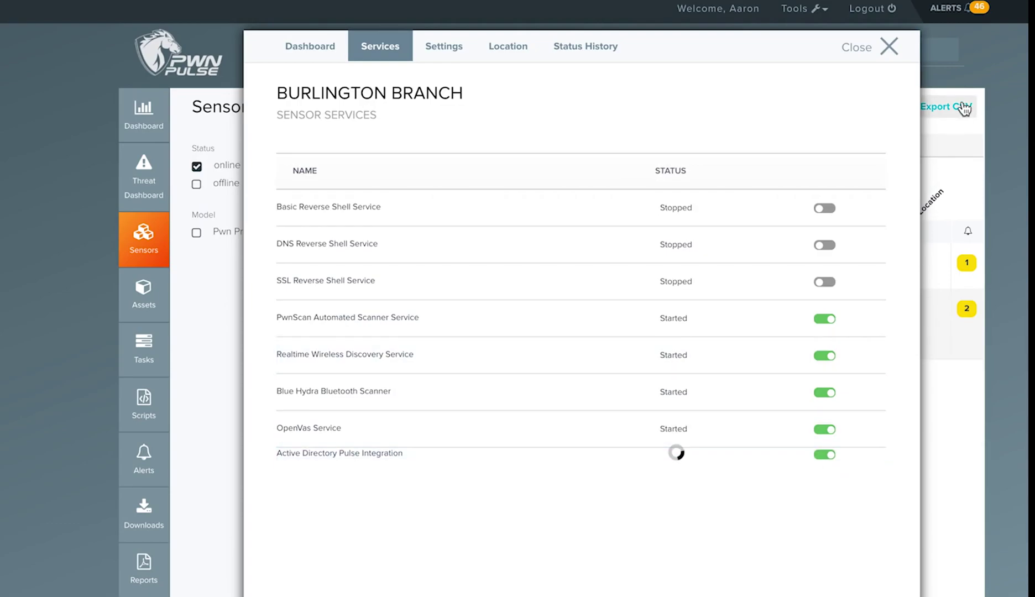
Close the Burlington Branch sensor details and go to the main Dashboard
left_click(889, 47)
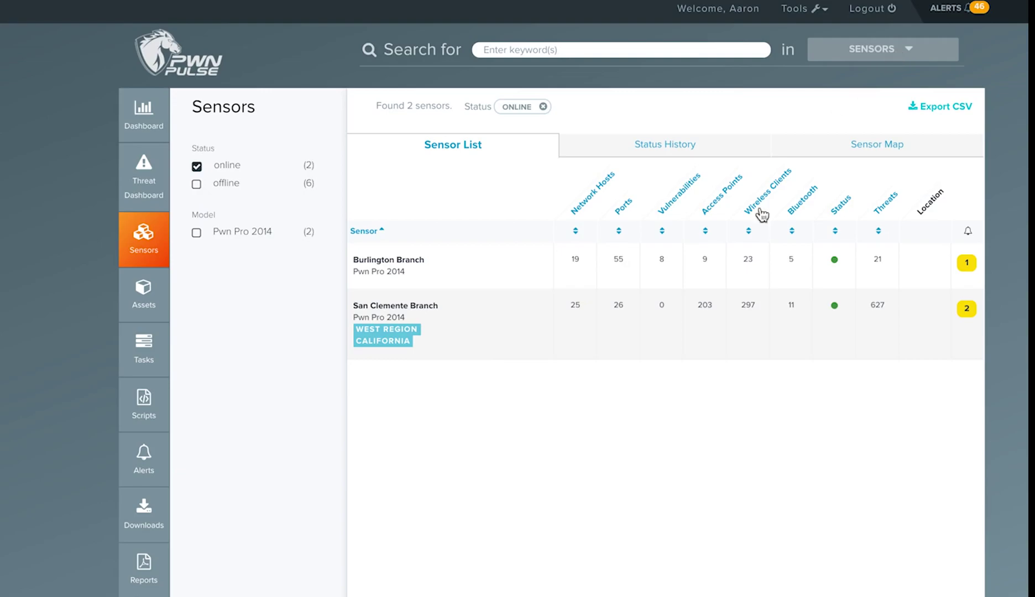
scroll(735, 278, "down", 2)
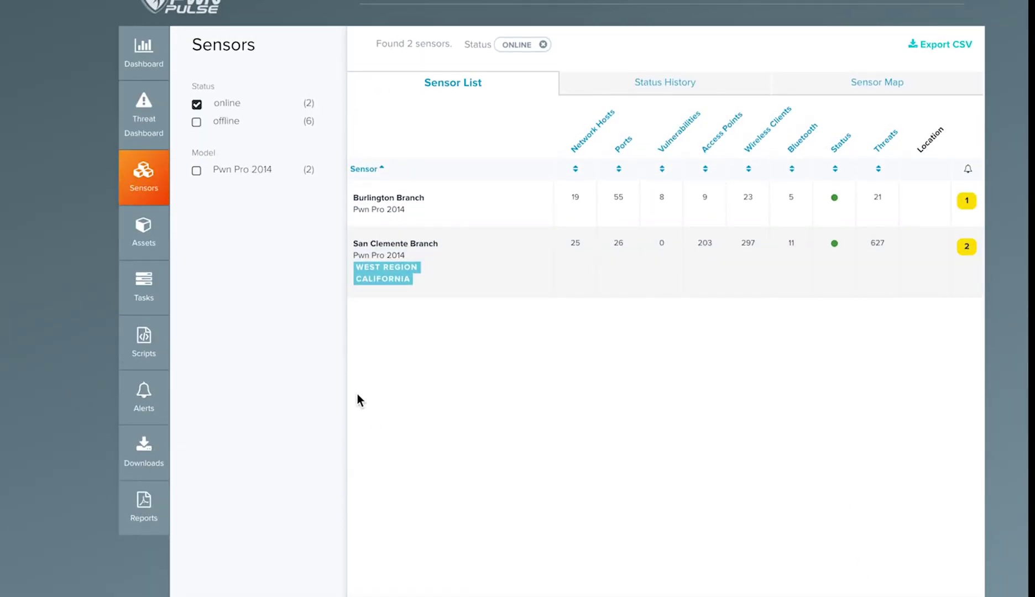
left_click(135, 72)
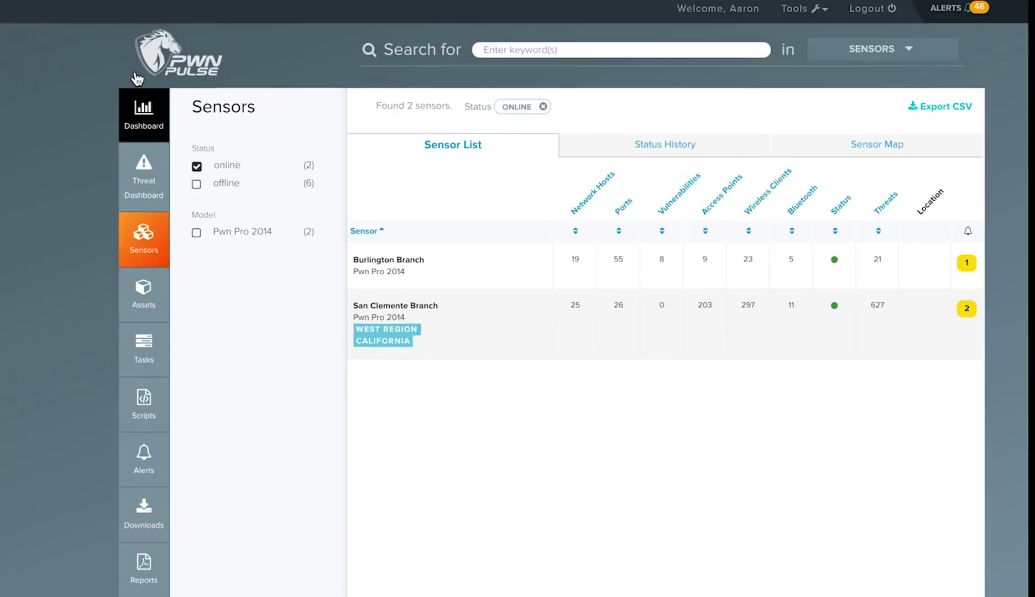